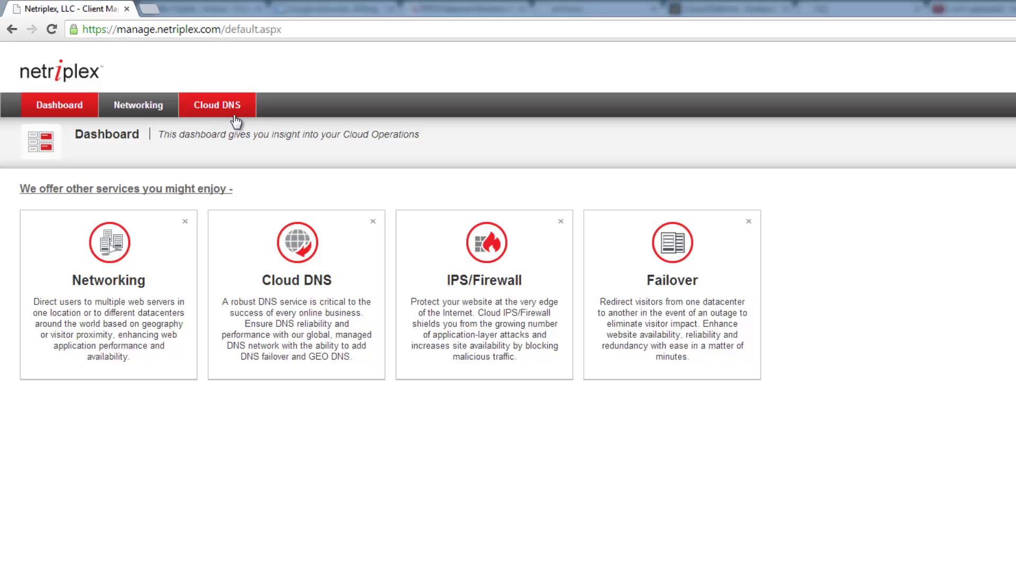
Step: Open the Cloud DNS domain list and expand example53.com to view its A records
click(235, 119)
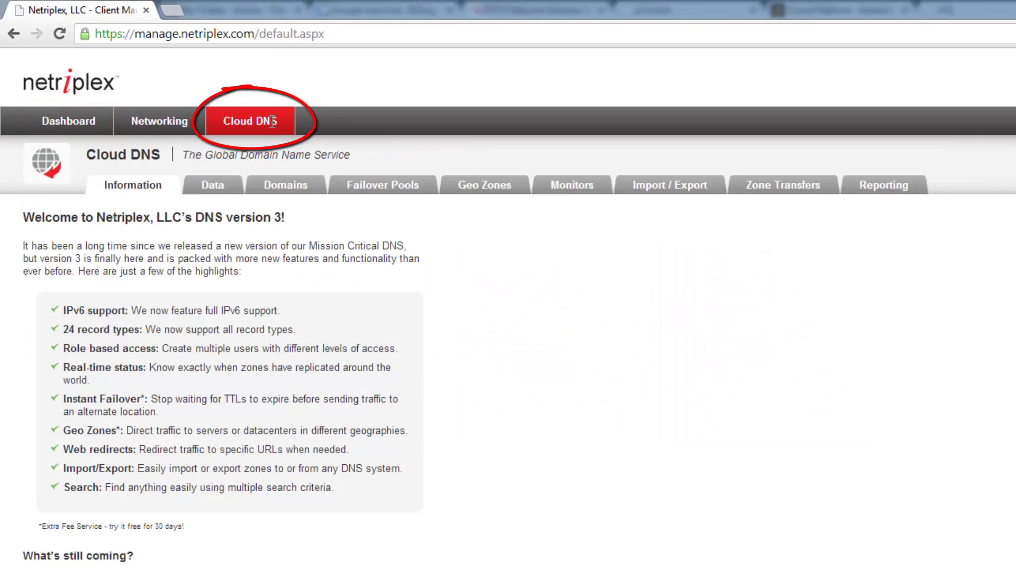
click(286, 185)
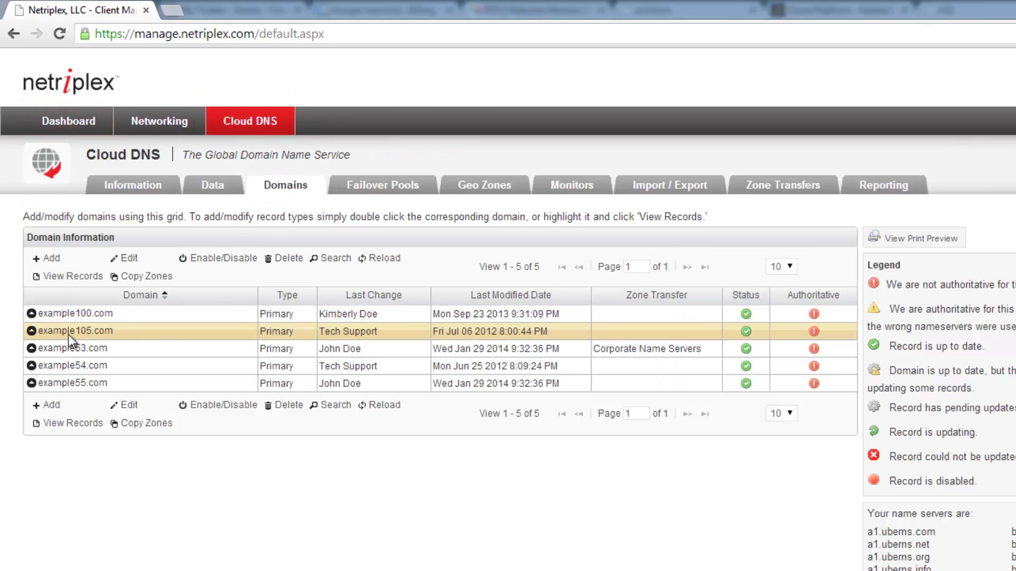
click(31, 348)
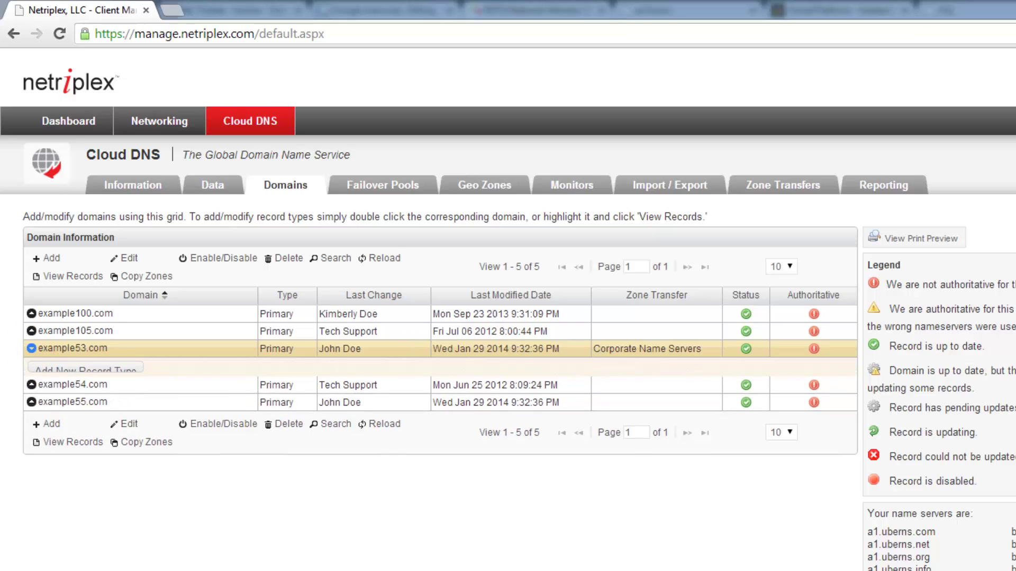
click(808, 411)
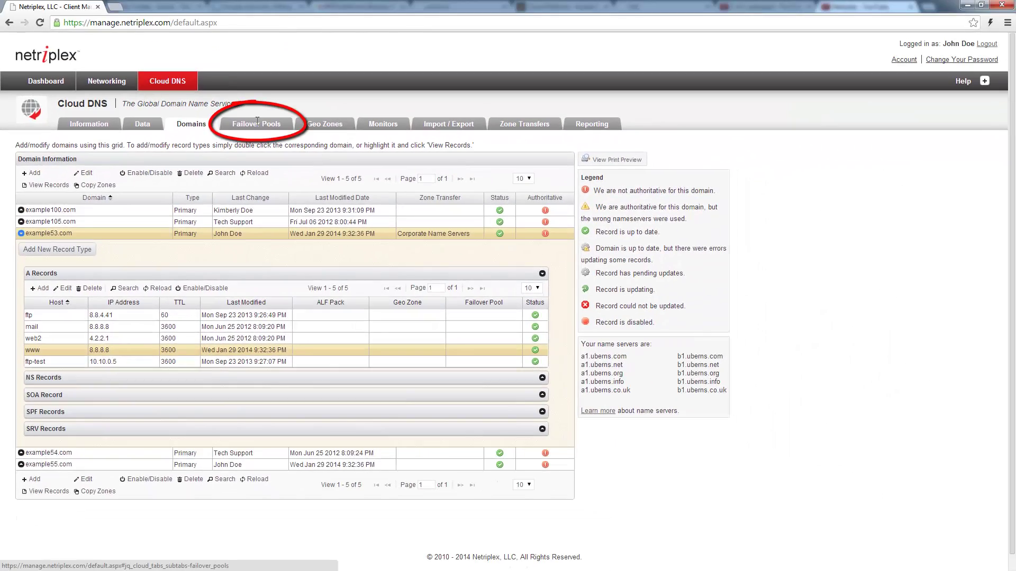
Step: Start a new IPv4 failover pool named "Web Server Farm" with the Sequential method
click(402, 33)
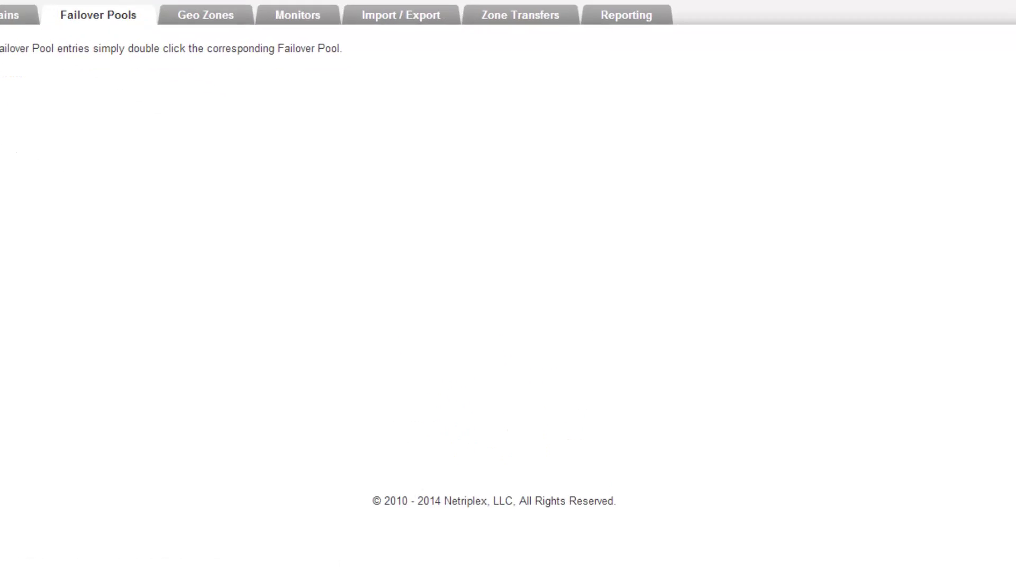
click(125, 188)
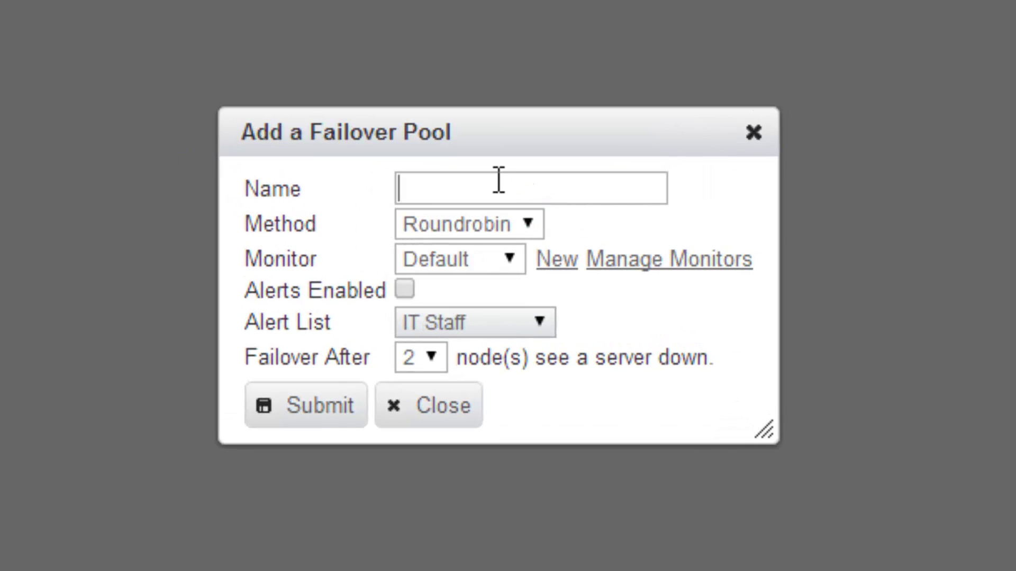
text(Web Server Farm)
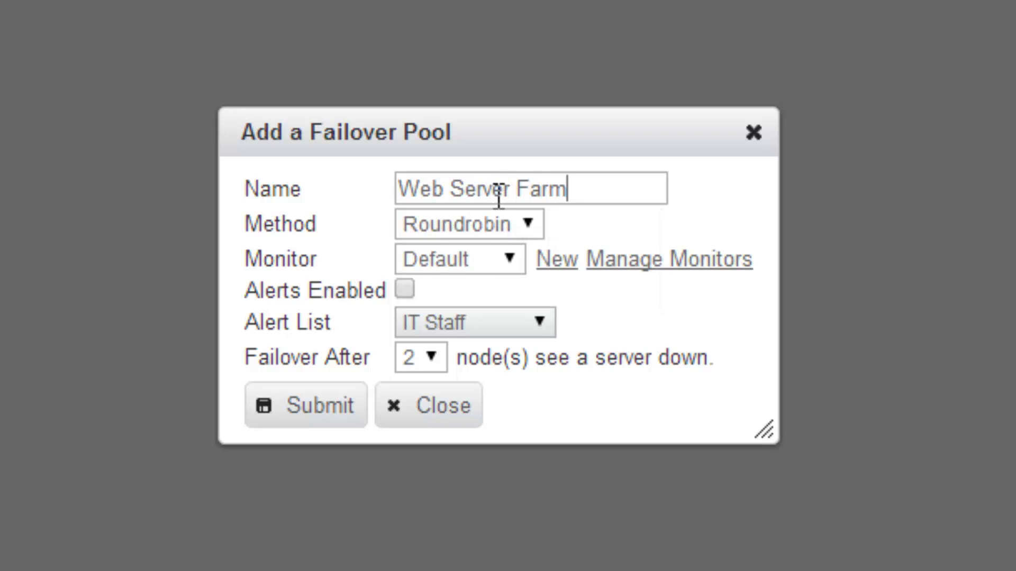
click(524, 227)
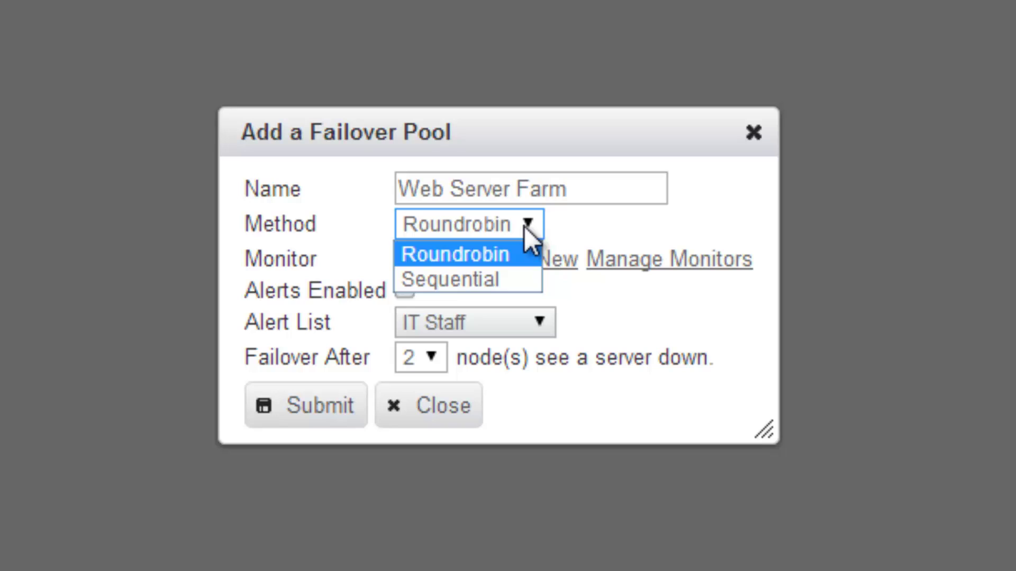
click(475, 268)
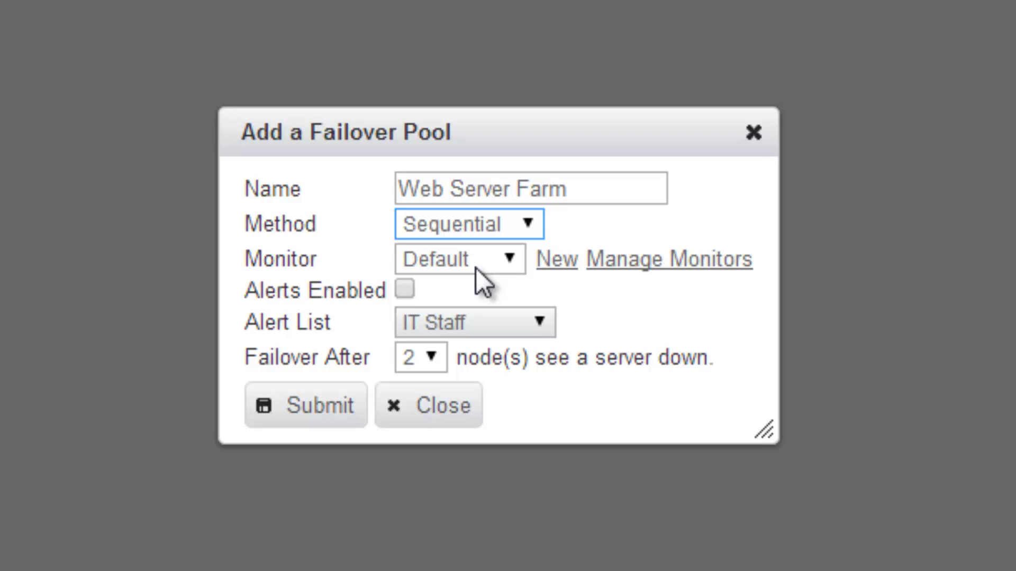
Step: Set the pool's monitor to Ping, enable alerts for the IT Staff list, and submit the pool
click(507, 262)
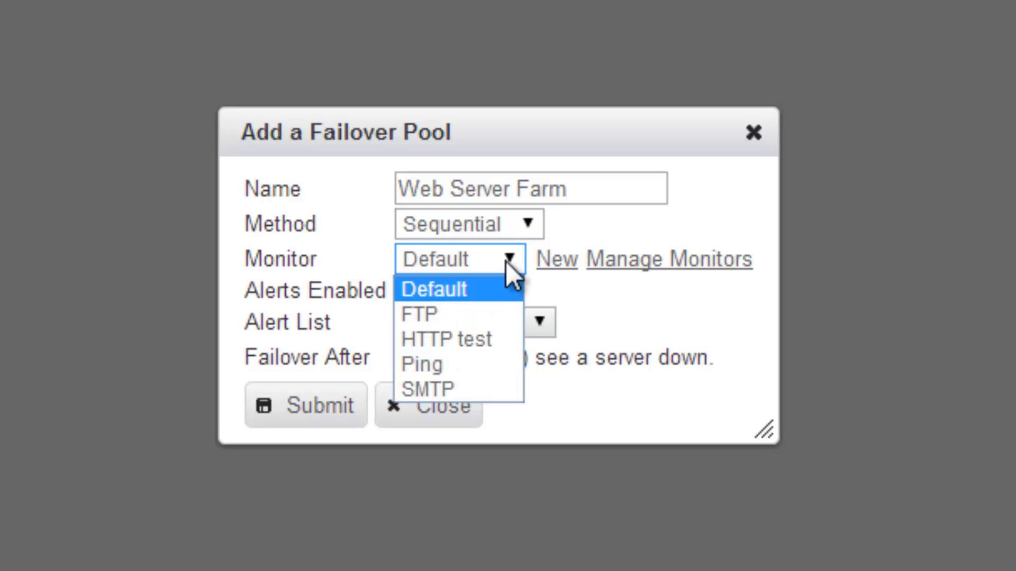
click(423, 358)
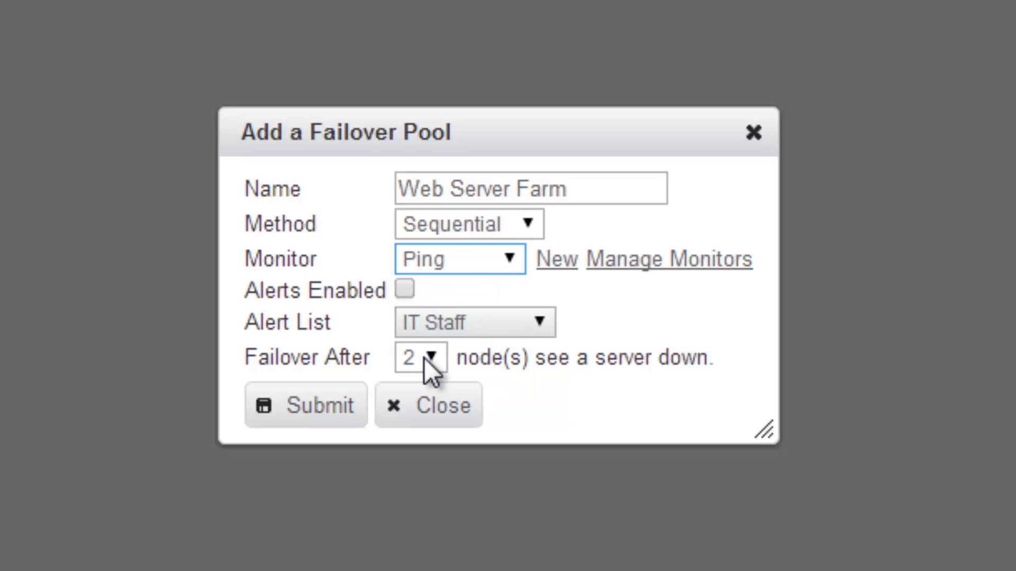
click(406, 291)
click(439, 319)
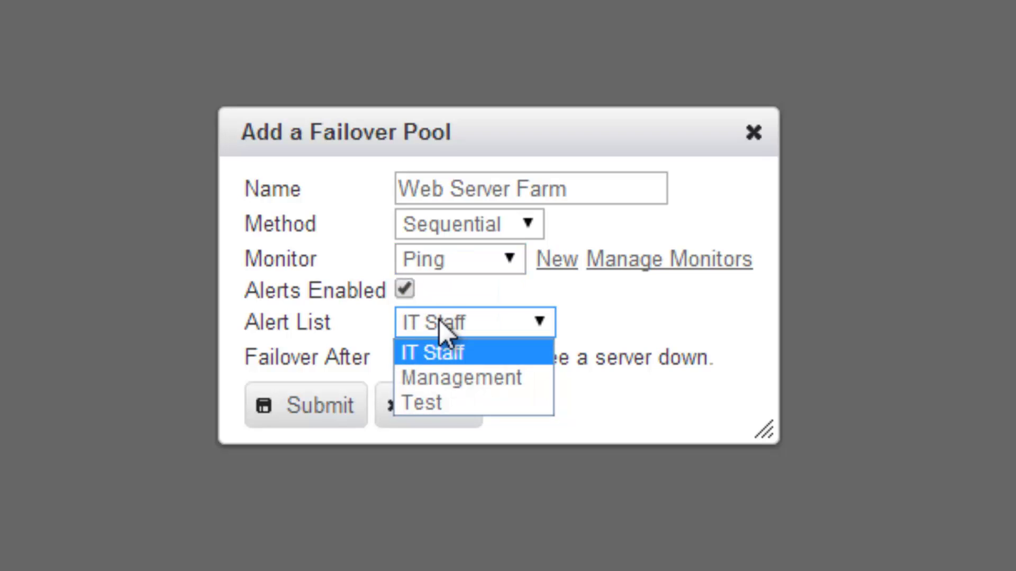
click(452, 353)
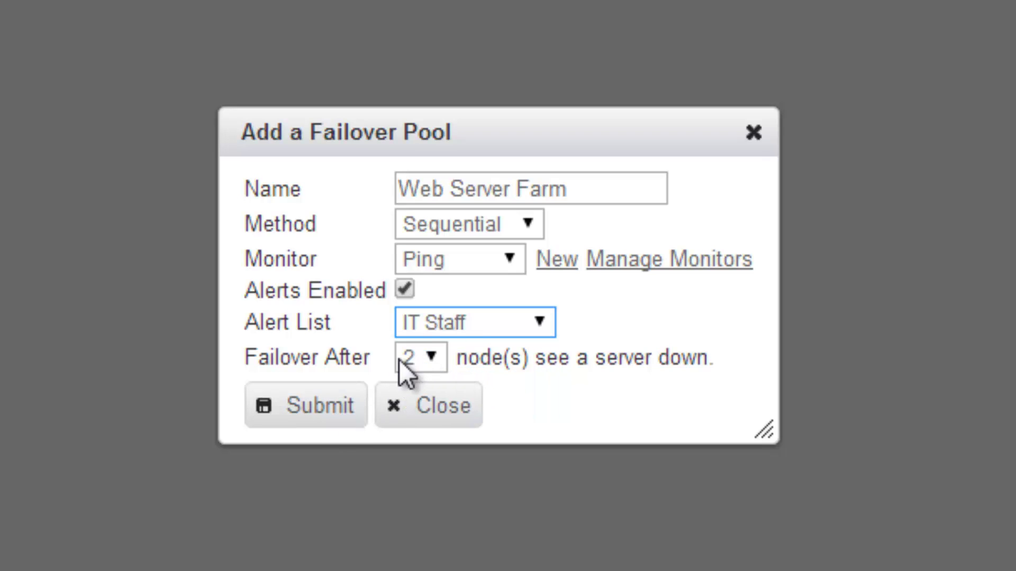
click(325, 404)
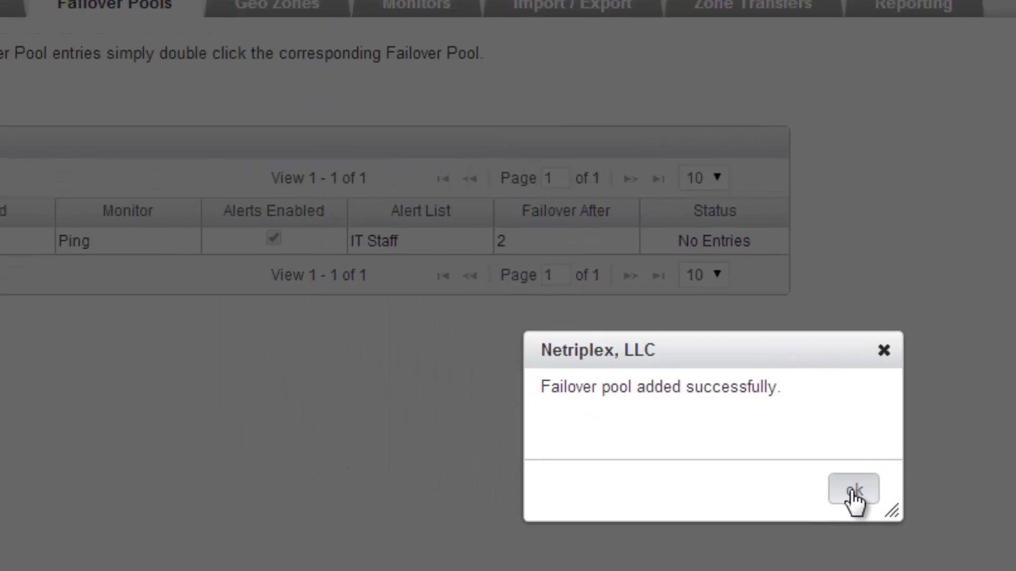
click(642, 359)
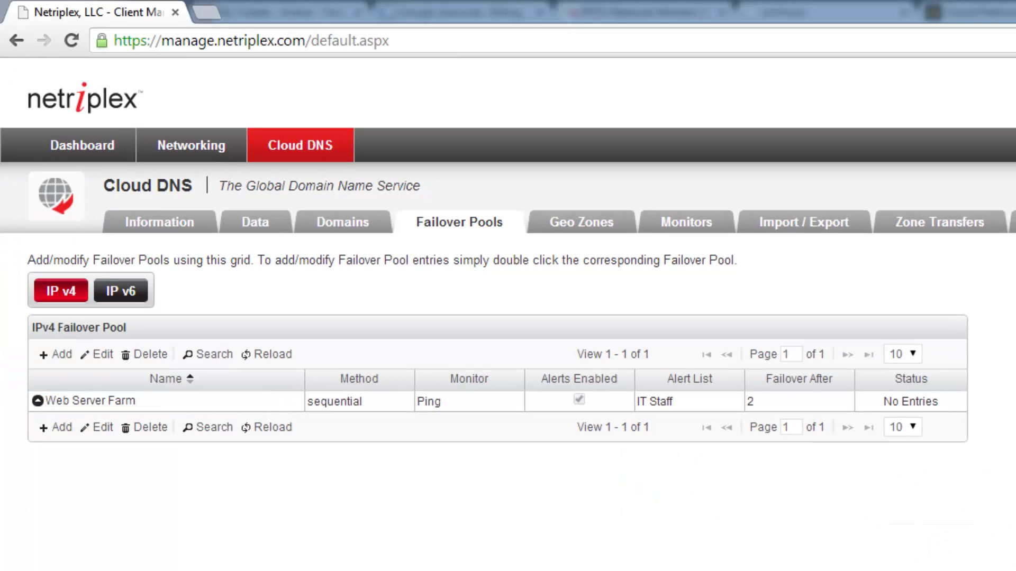
Step: Start a failover entry in the Web Server Farm pool named "Primary Server" with IP 8.8.8.8
click(37, 401)
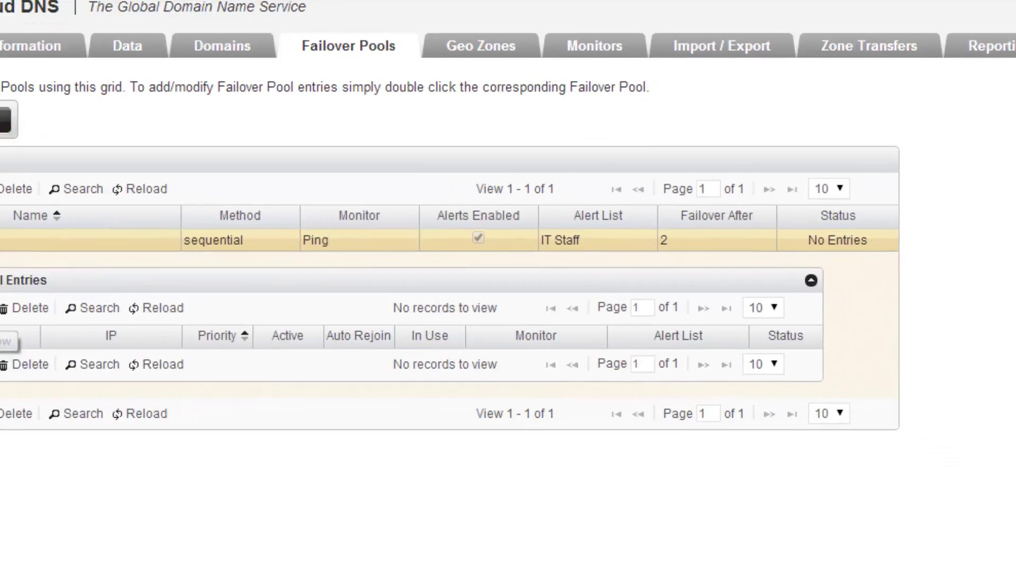
click(77, 339)
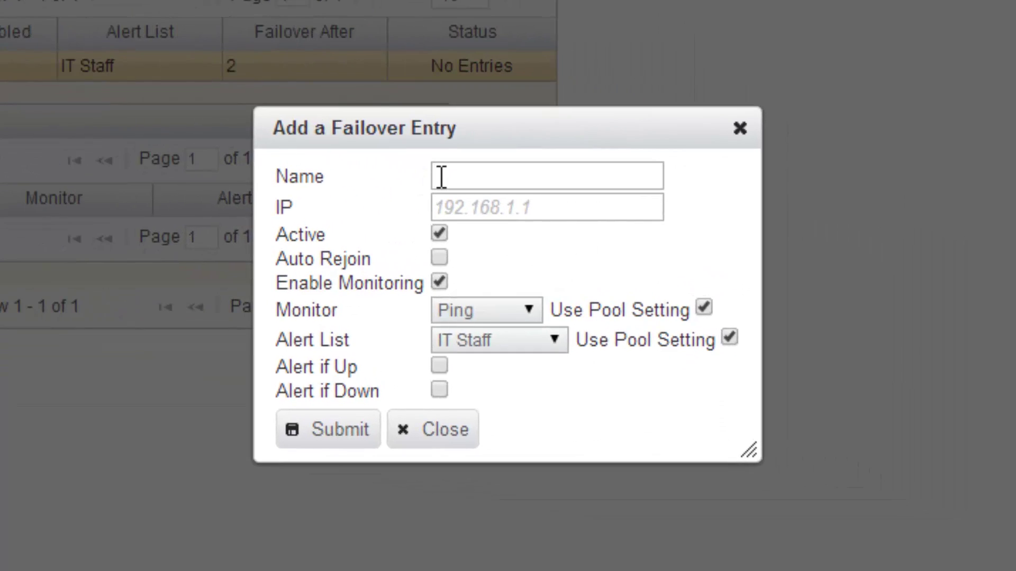
text(Primary Se)
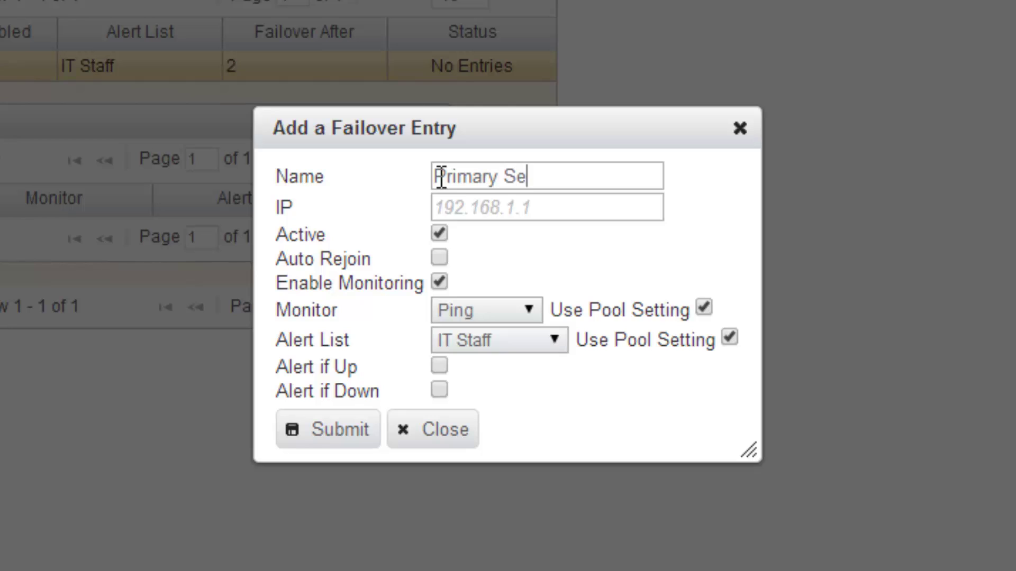
text(rver)
key(Tab)
text(8.8.)
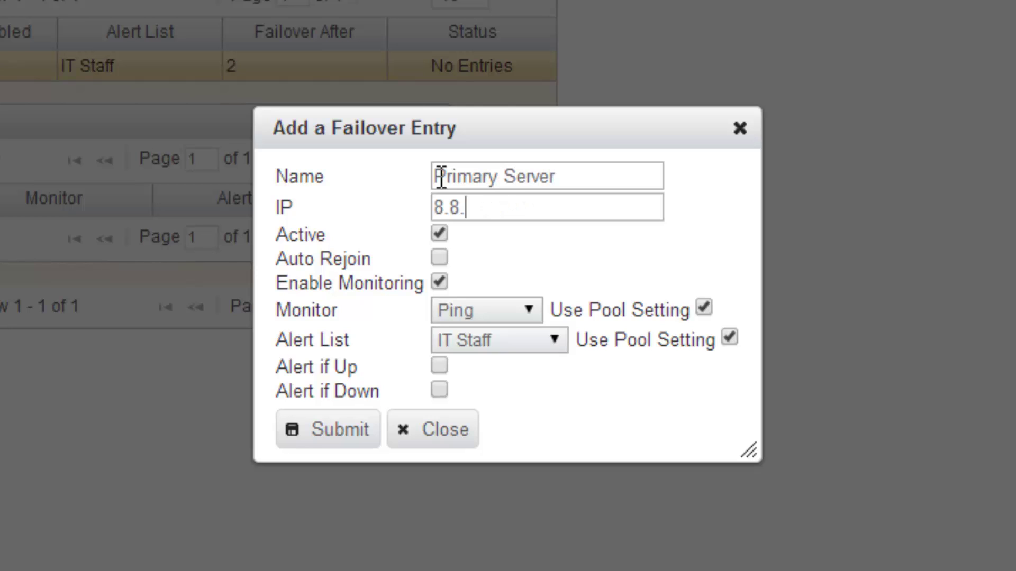
text(8.8)
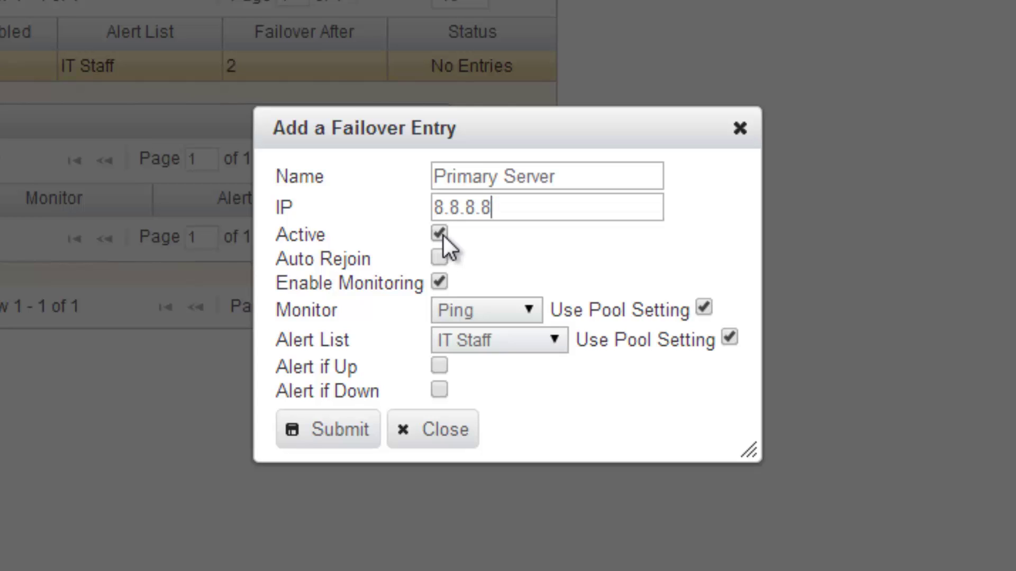
Step: Enable Auto Rejoin, Alert if Up and Alert if Down for Primary Server, submit the entry, and check its status
click(443, 259)
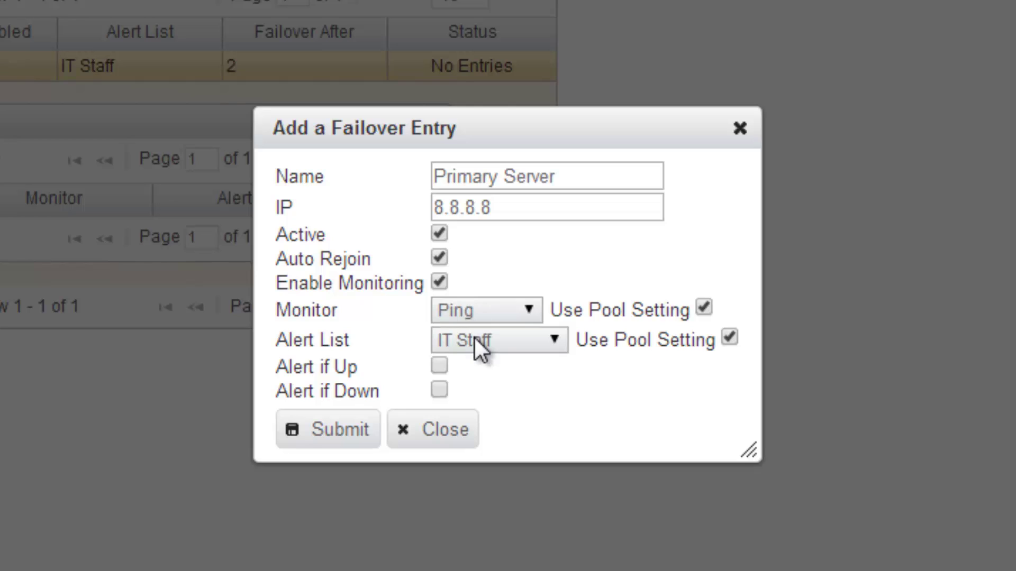
click(439, 366)
click(439, 391)
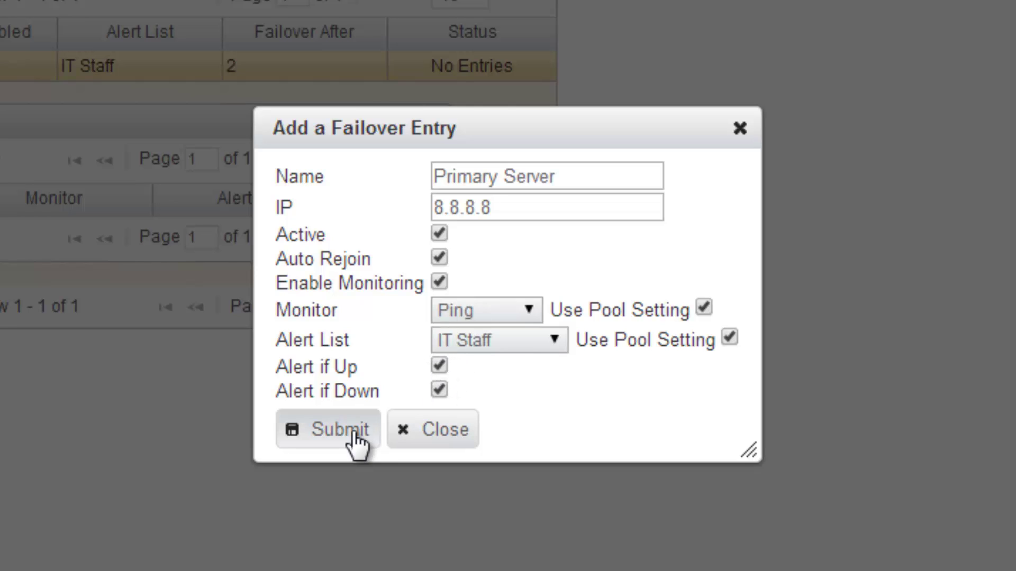
click(339, 429)
click(625, 345)
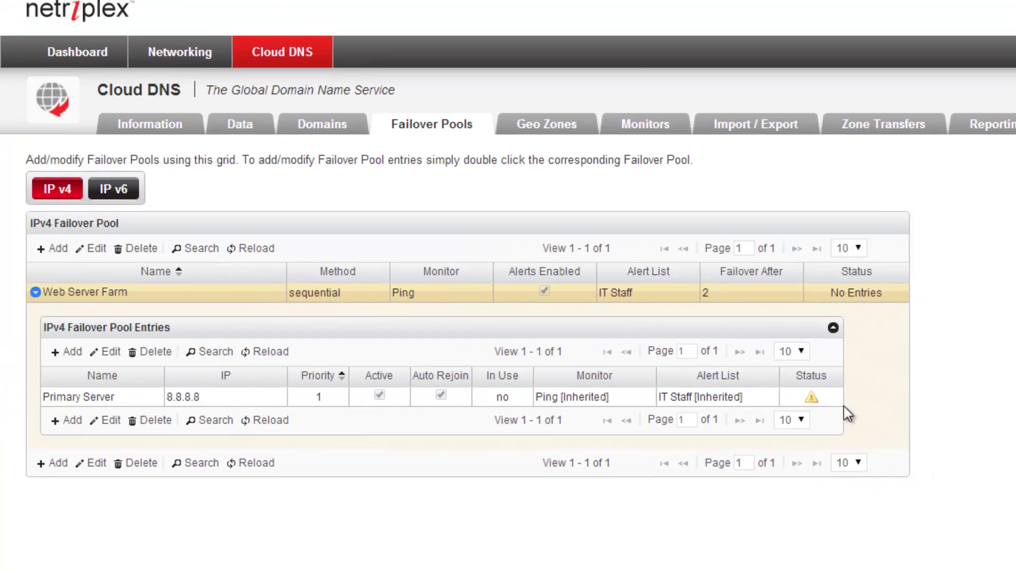
click(113, 397)
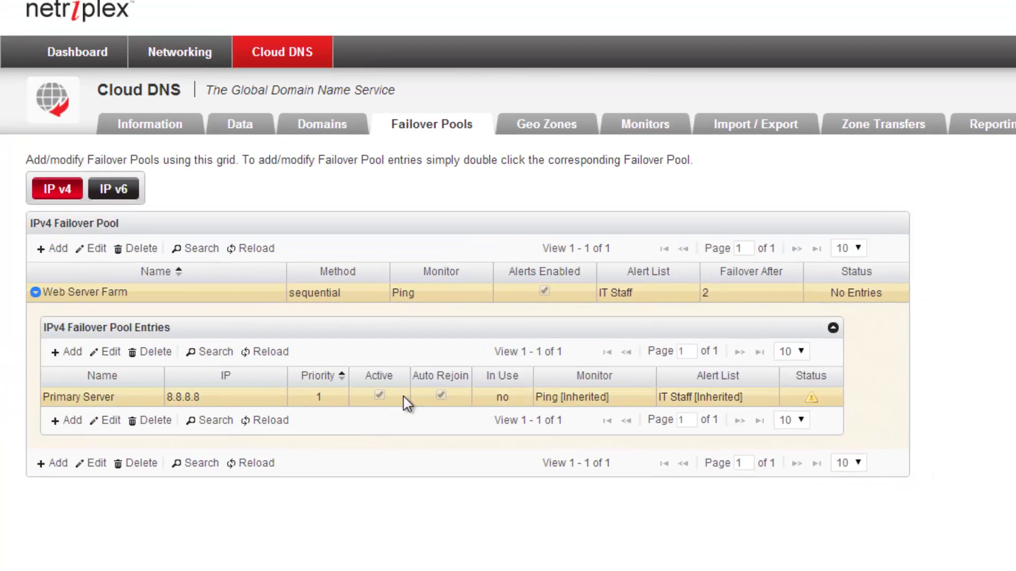
mouse_move(809, 401)
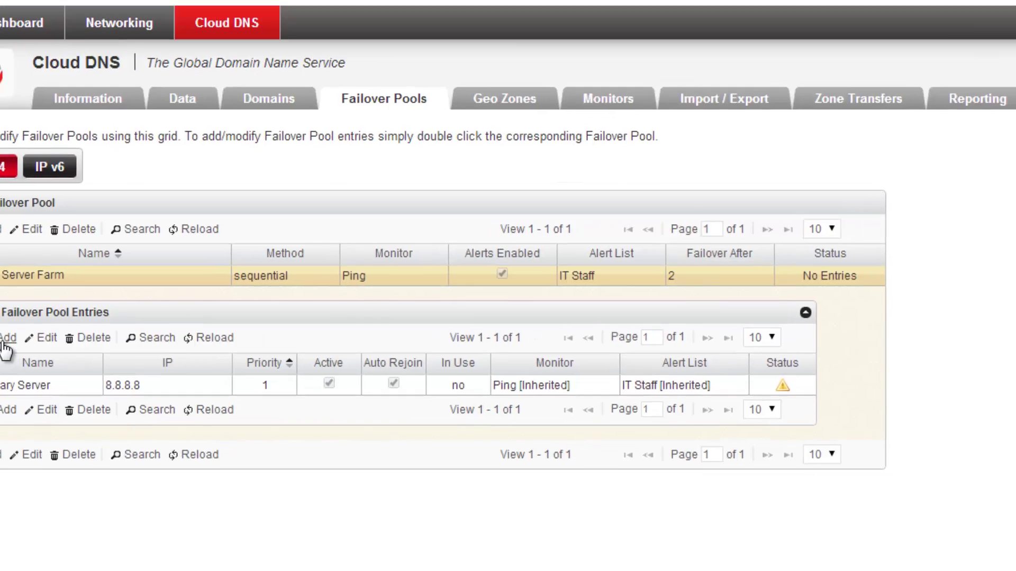
Step: Add a failover entry named "Backup Server" with IP 8.8.4.4 and Auto Rejoin, Alert if Up and Alert if Down enabled
click(4, 343)
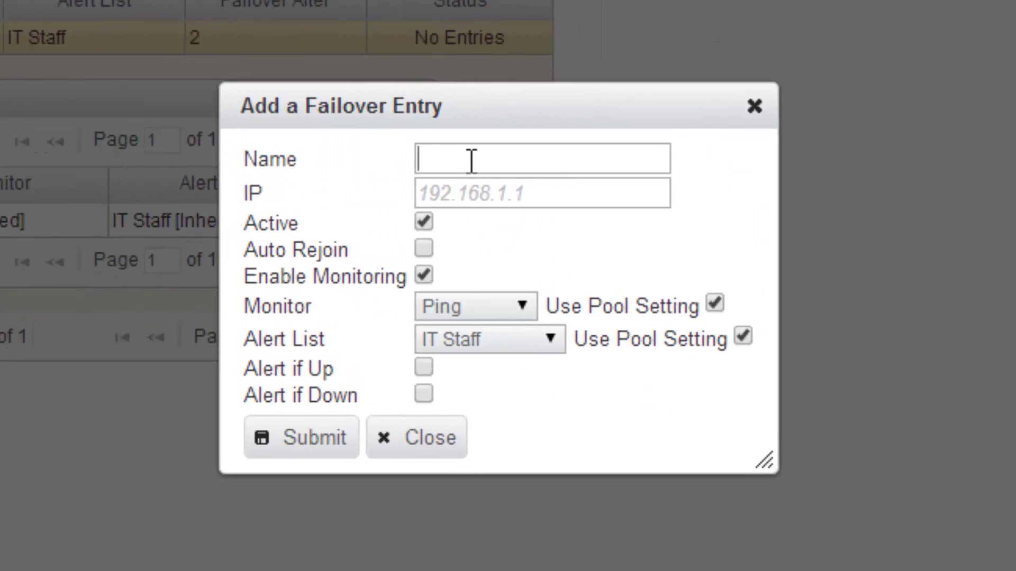
text(Backup Server)
key(Tab)
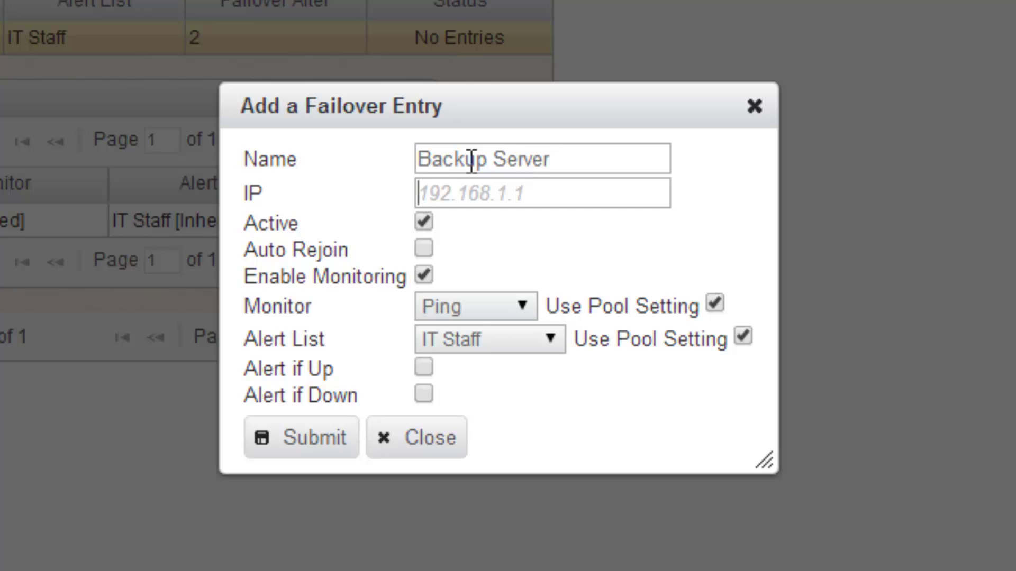
text(8.8.4.4)
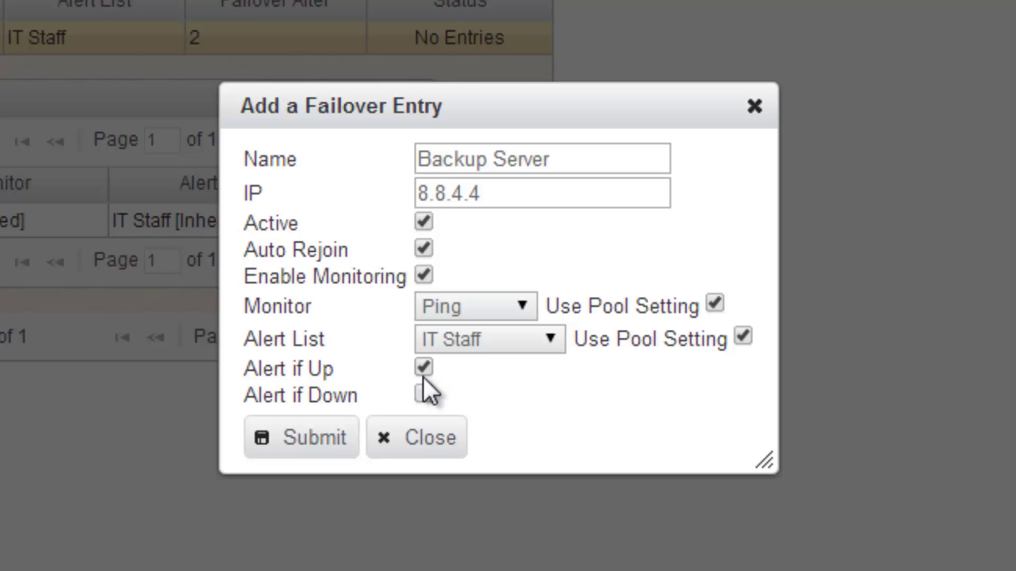
click(424, 394)
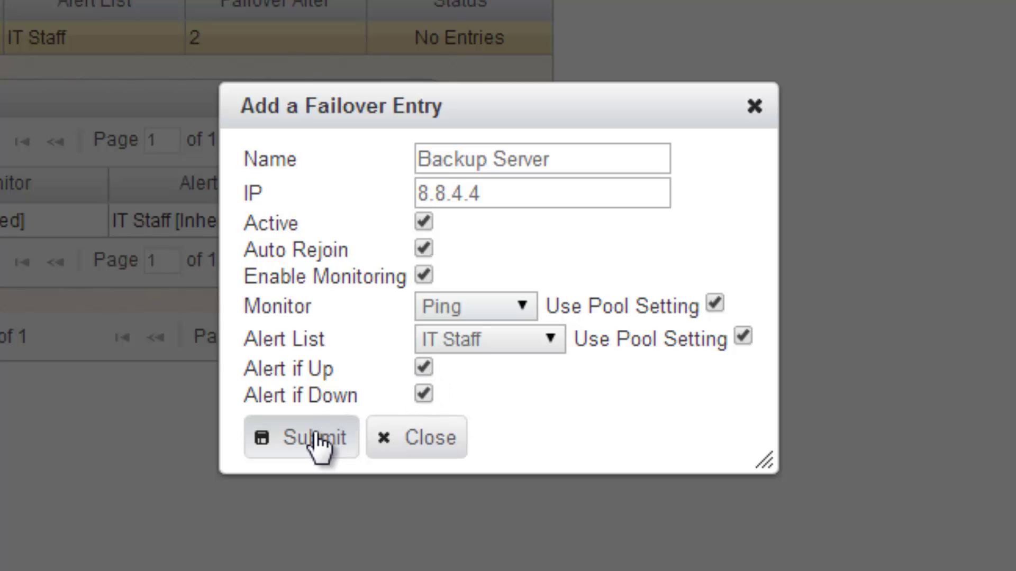
click(317, 441)
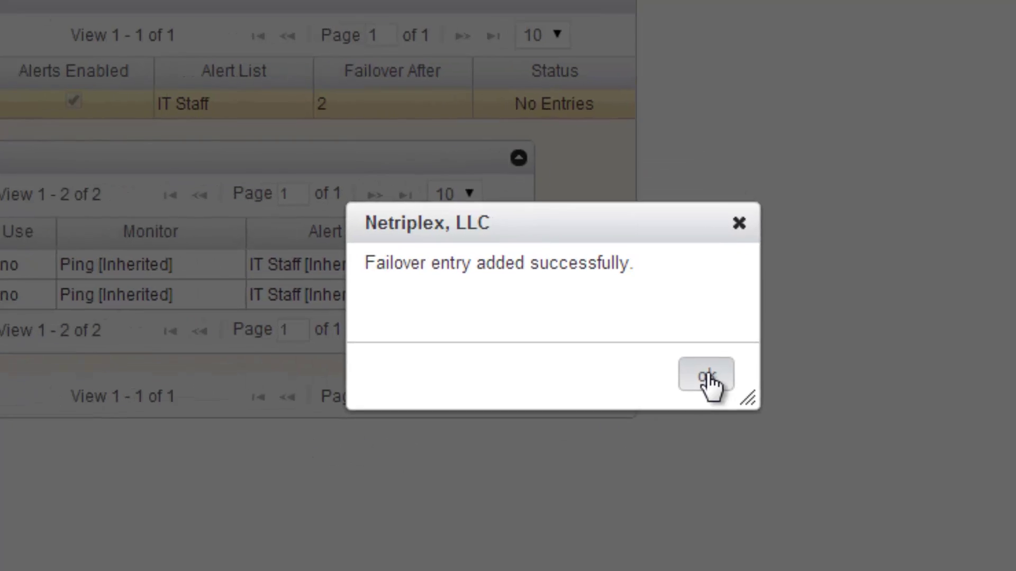
click(633, 346)
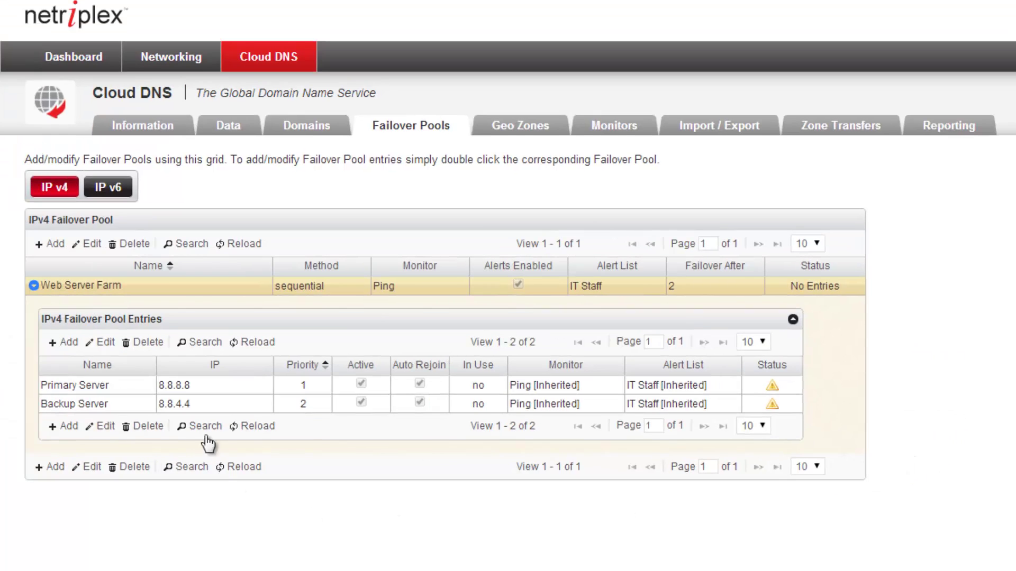
Step: Reload the failover pool entries and check the regional monitoring status of both servers
mouse_move(774, 398)
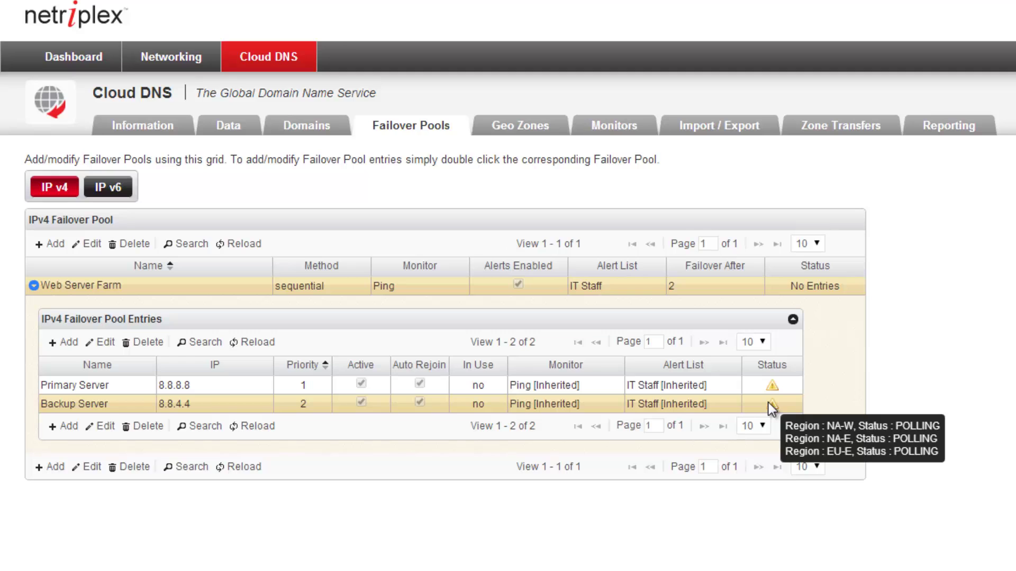
click(273, 344)
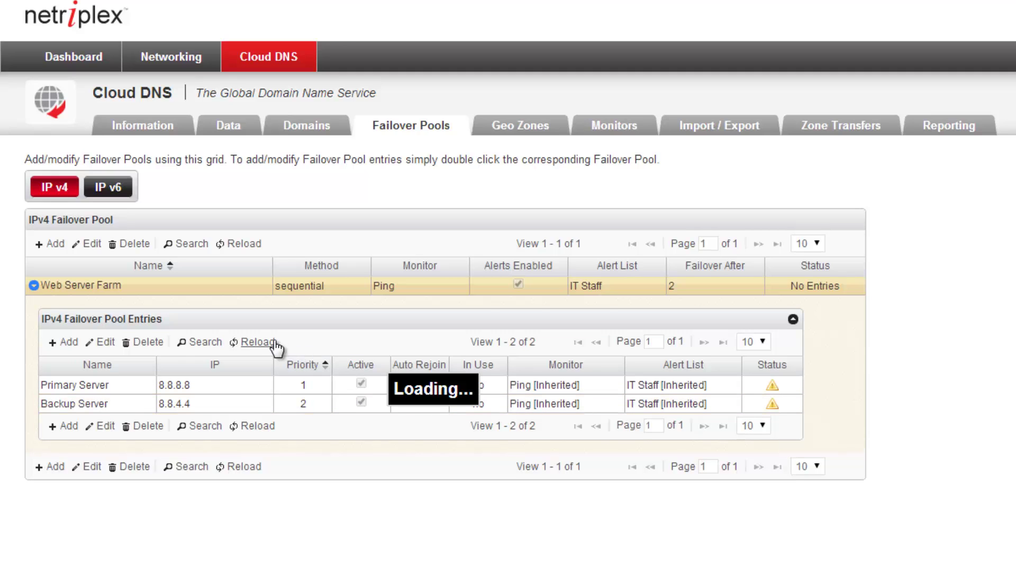
mouse_move(784, 392)
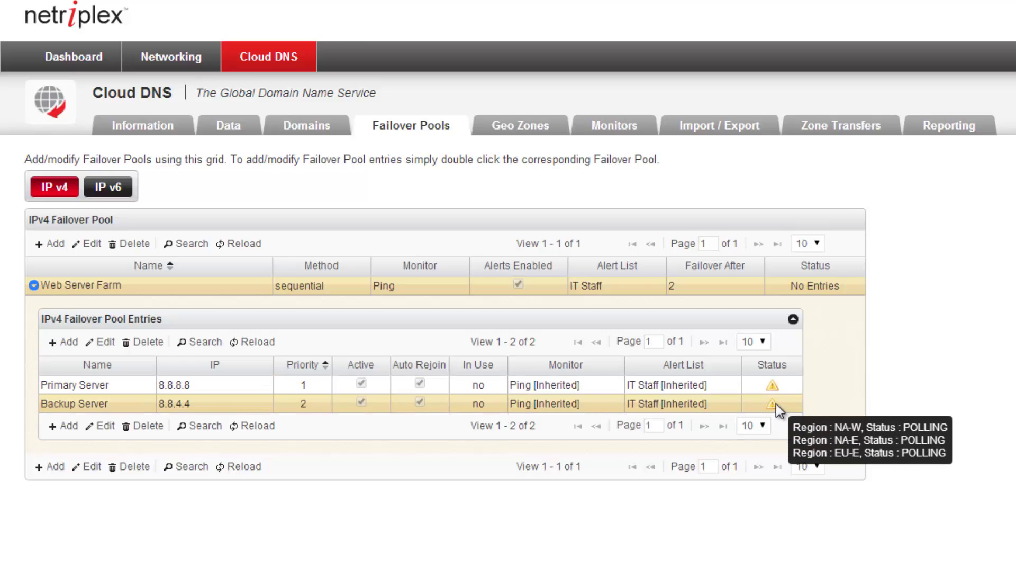
Step: Edit the Ping monitor to use an interval of 1 minute and 1 retry, and save it
click(616, 128)
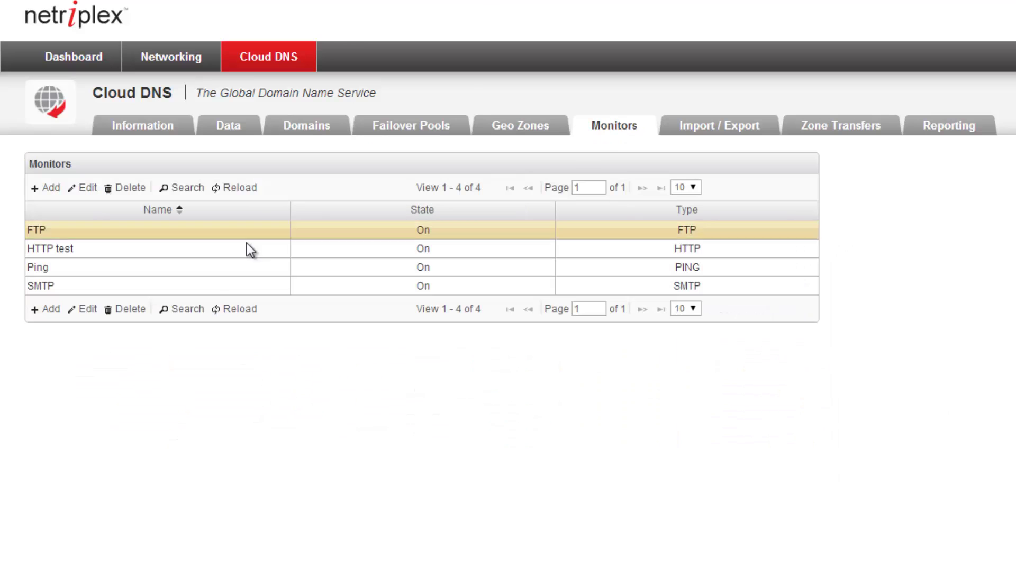
double_click(207, 270)
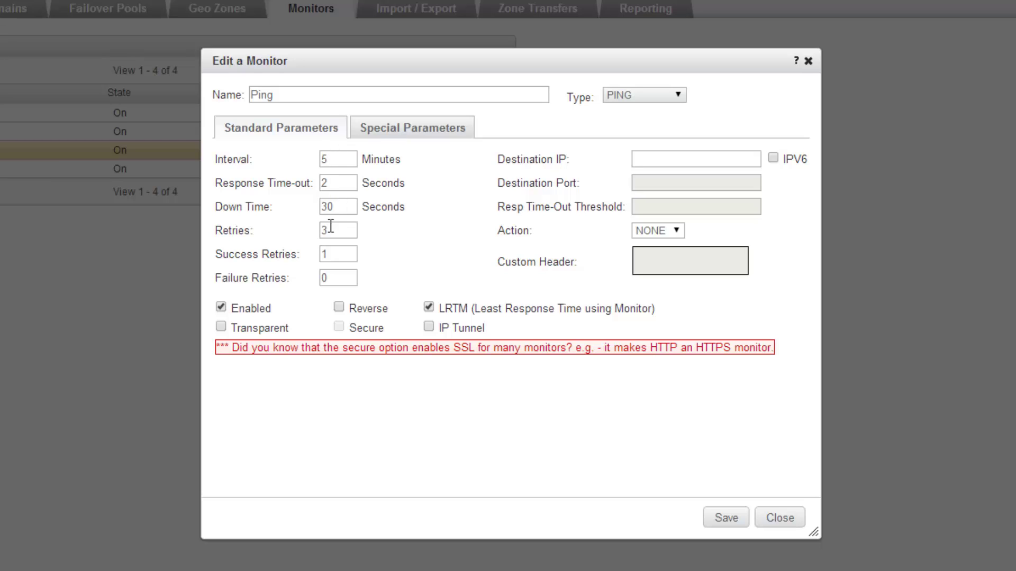
drag(331, 158, 300, 159)
text(1)
drag(335, 233, 295, 233)
text(2)
key(BackSpace)
text(1)
click(732, 520)
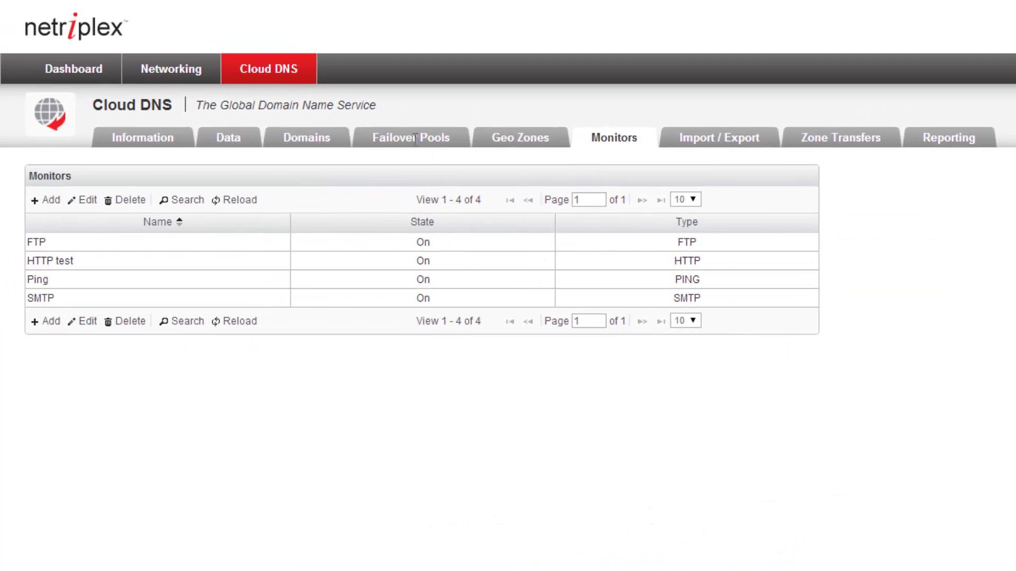
Step: Return to the Web Server Farm pool, reload its entries, and check the Primary Server's regional status
click(417, 147)
click(258, 355)
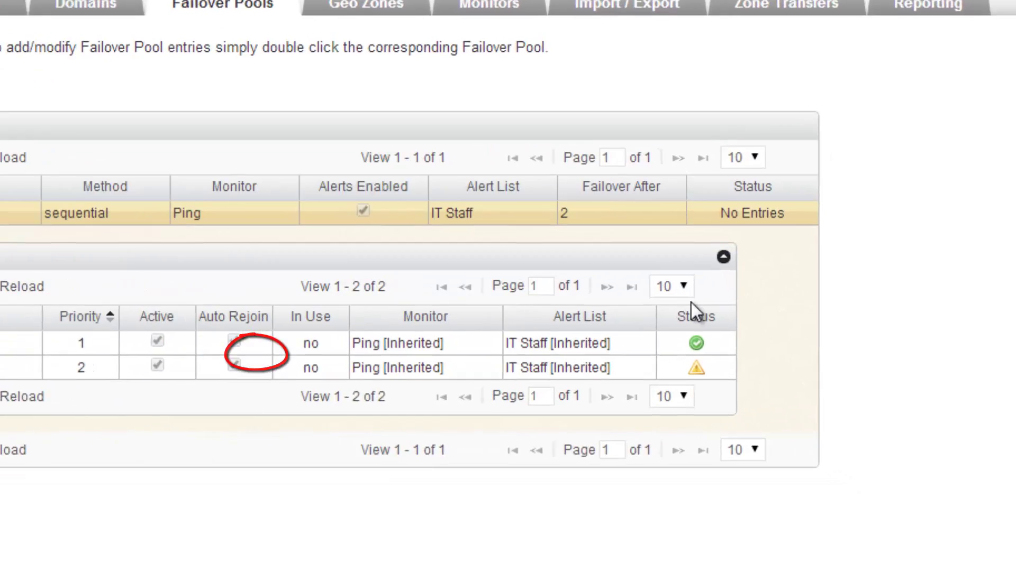
mouse_move(786, 390)
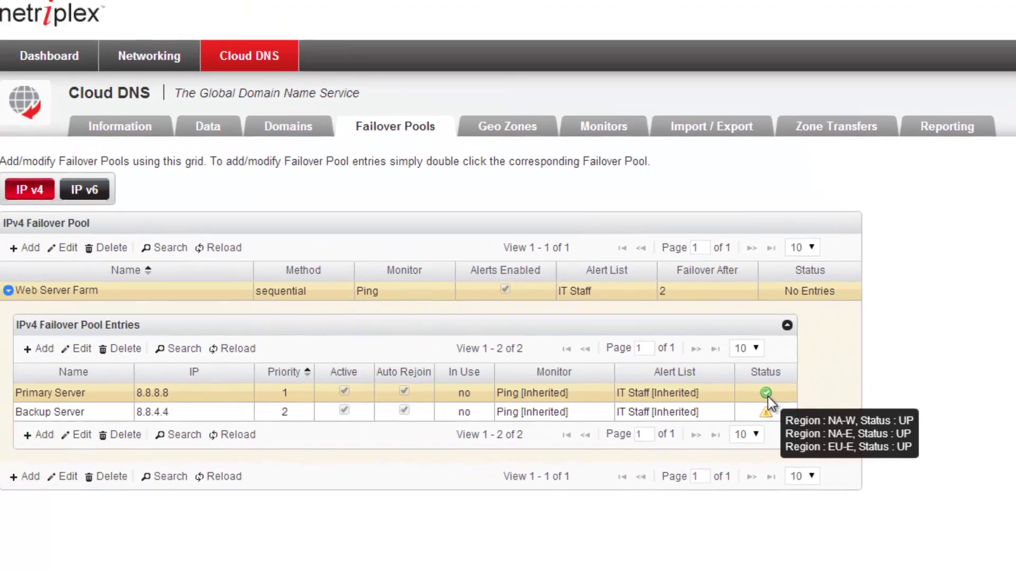
mouse_move(669, 349)
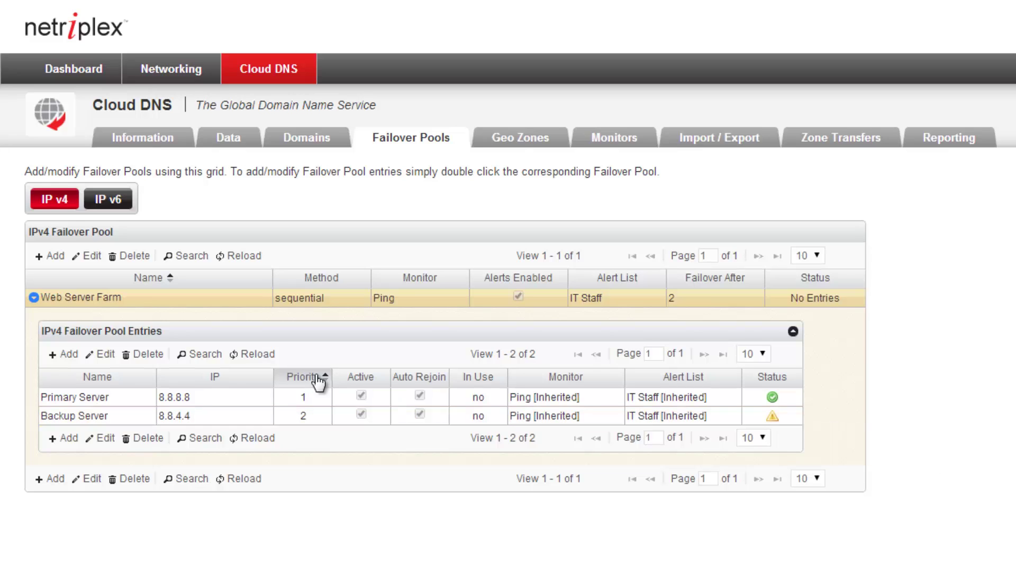
click(259, 355)
Step: Assign the Web Server Farm failover pool to the www A record of example53.com, submit it, and check its update status
click(311, 141)
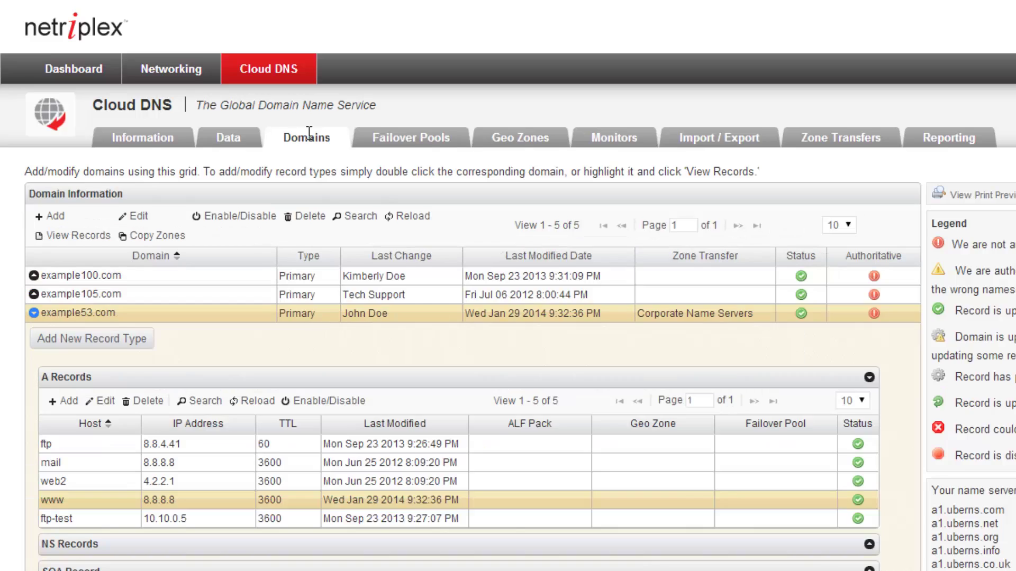
scroll(316, 180, down, 3)
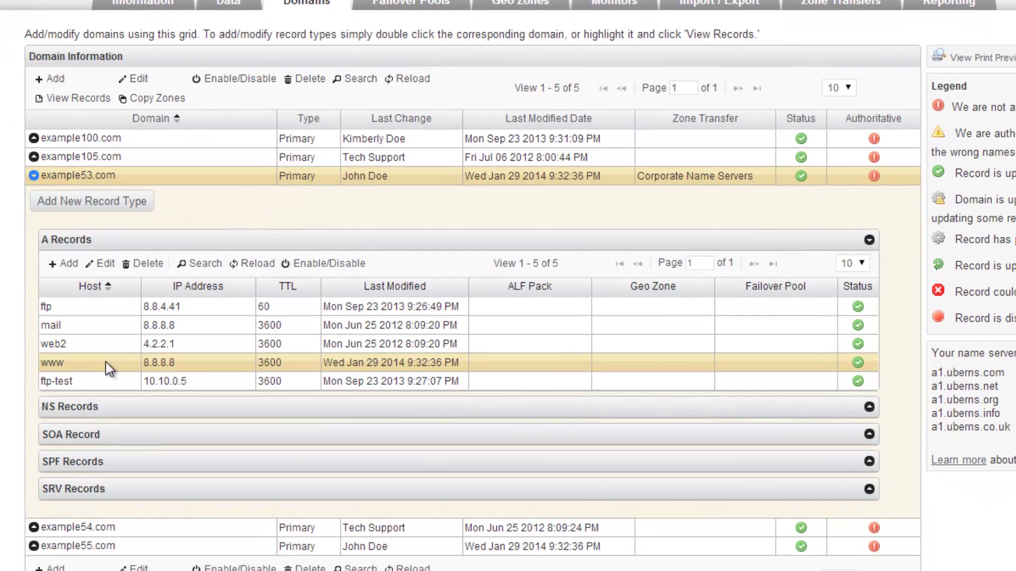
double_click(105, 362)
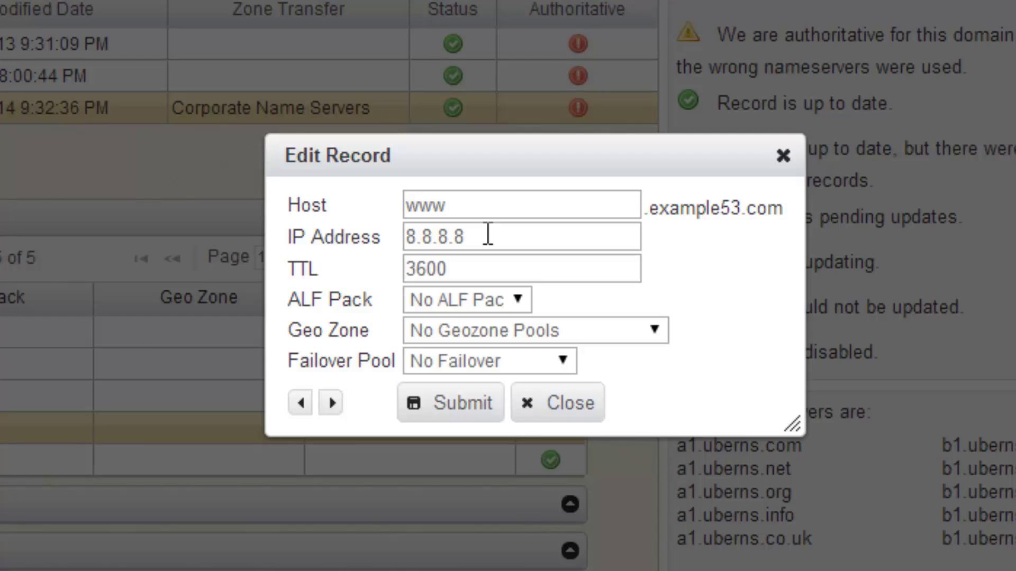
click(456, 368)
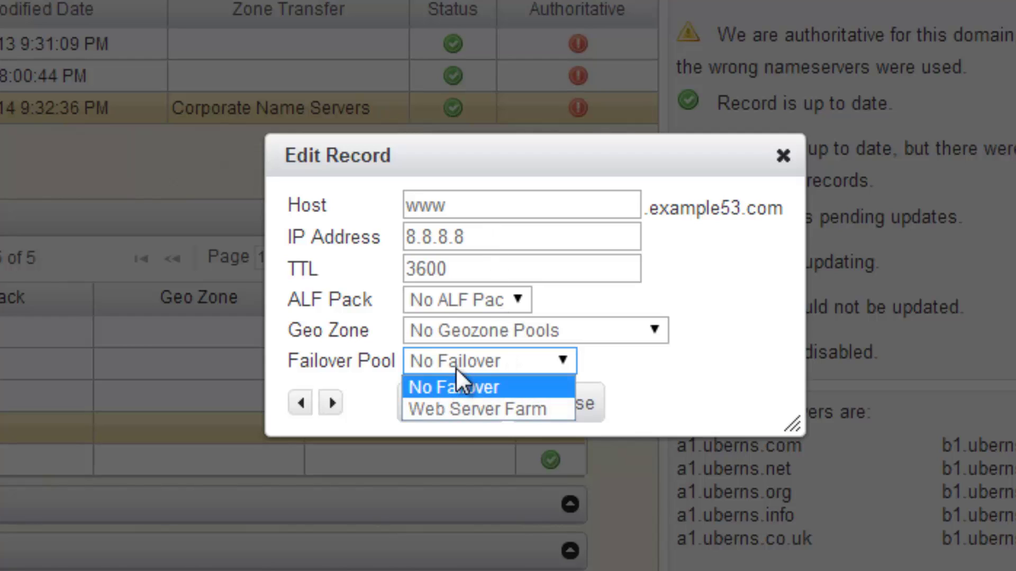
click(438, 410)
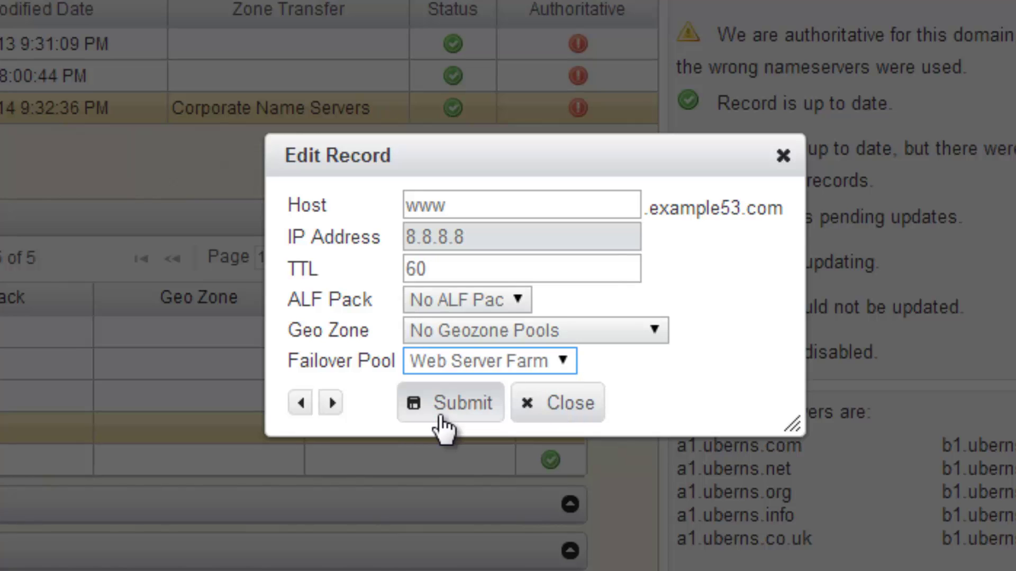
click(442, 409)
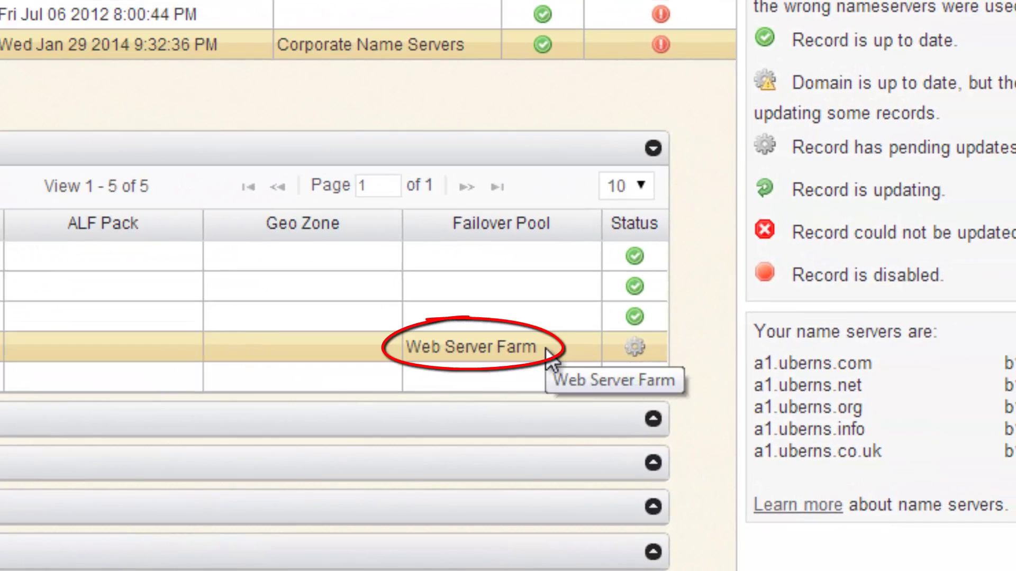
mouse_move(627, 353)
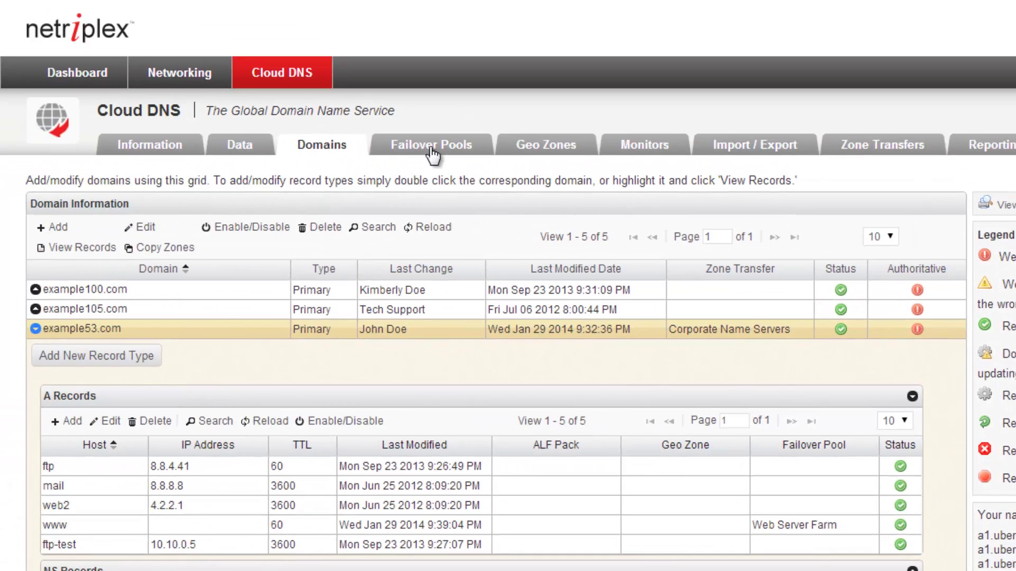
Step: Reload the Web Server Farm pool entries and check which server is in use
click(431, 151)
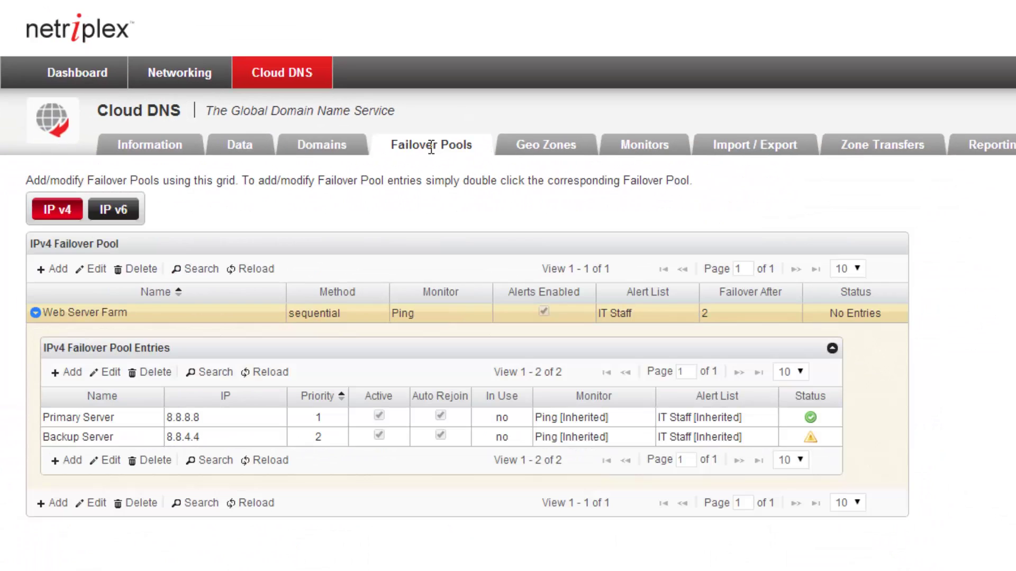
click(275, 372)
click(534, 419)
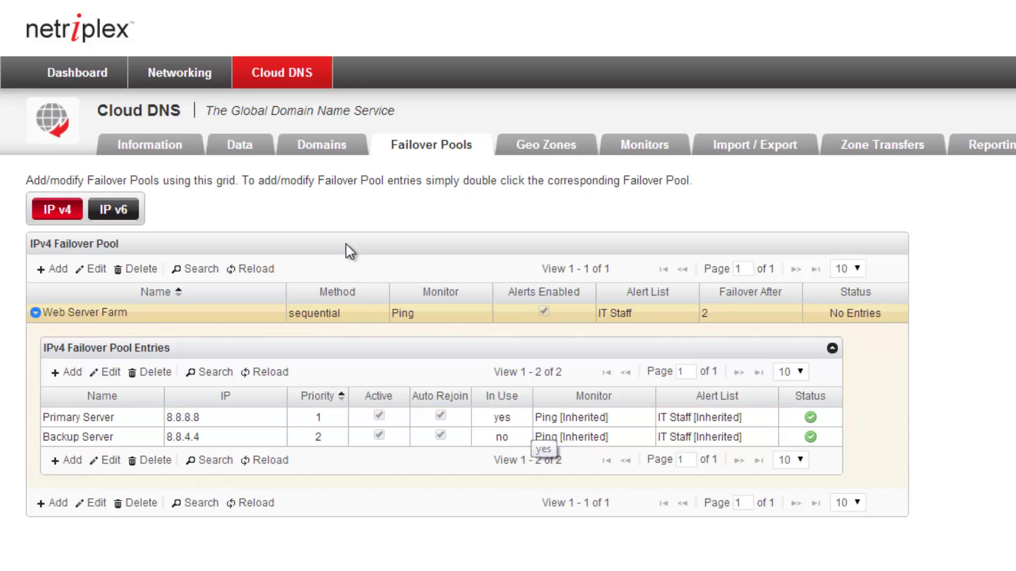
Step: Review the www A record of example53.com, and compare it with the server entries in its failover pool
click(331, 149)
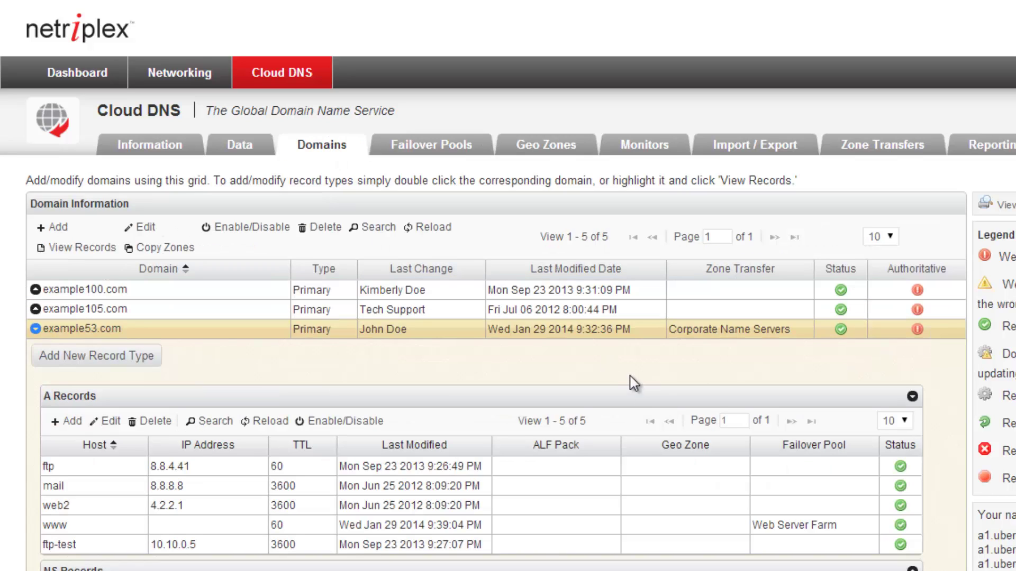
click(81, 526)
click(427, 146)
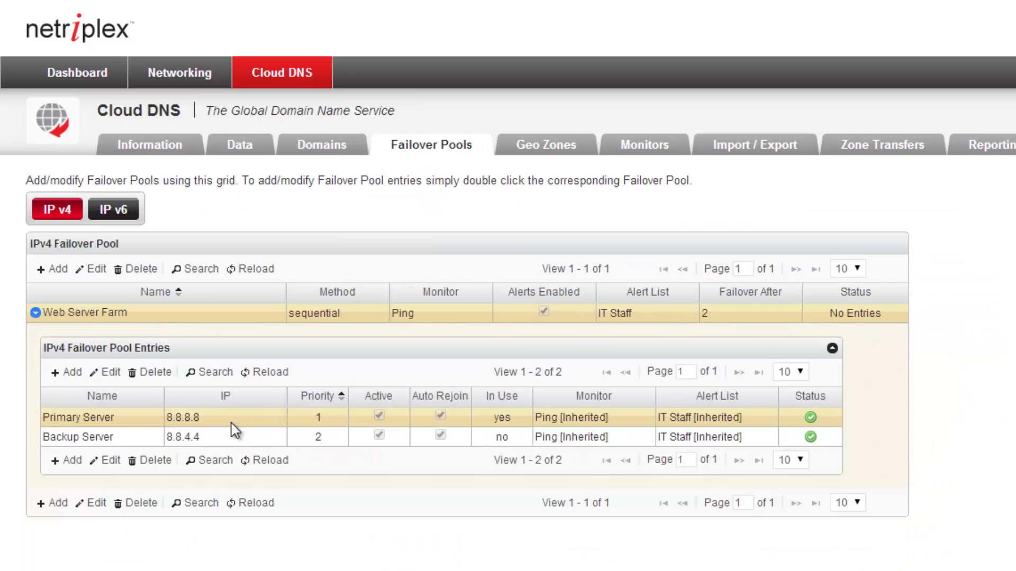